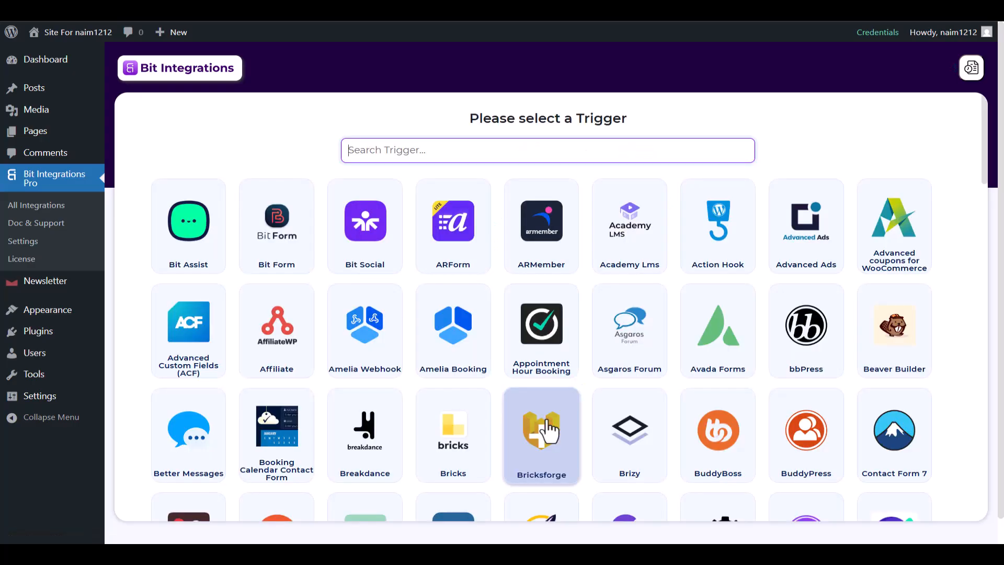
- Choose Newsletter as the trigger, with the Subscription Form Submission task
type("Newsletter")
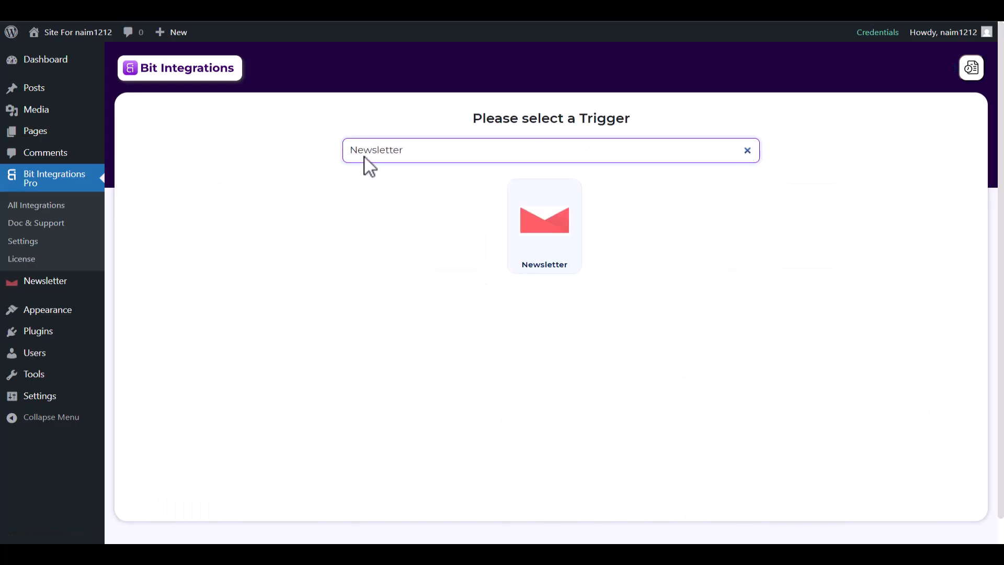
left_click(548, 242)
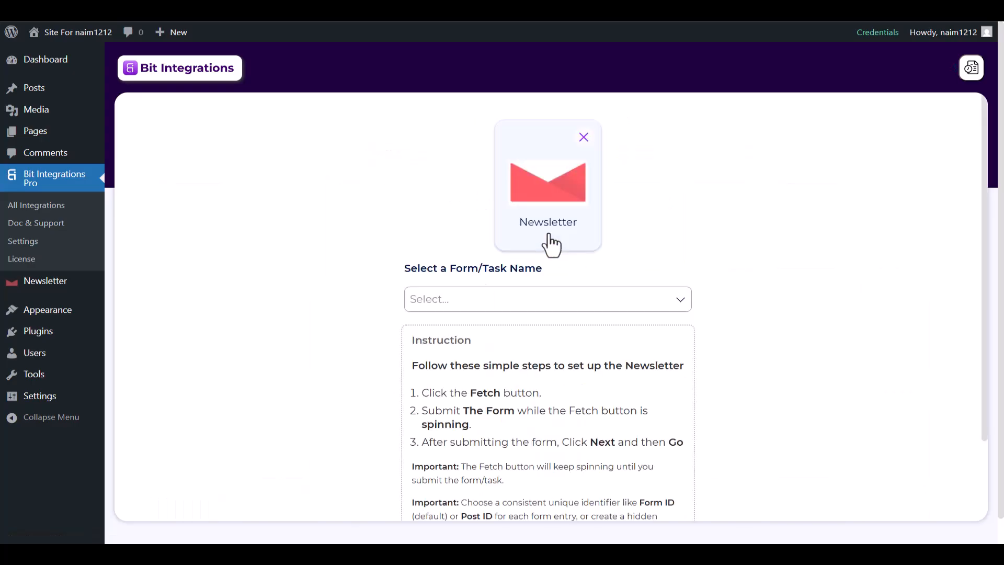
left_click(483, 298)
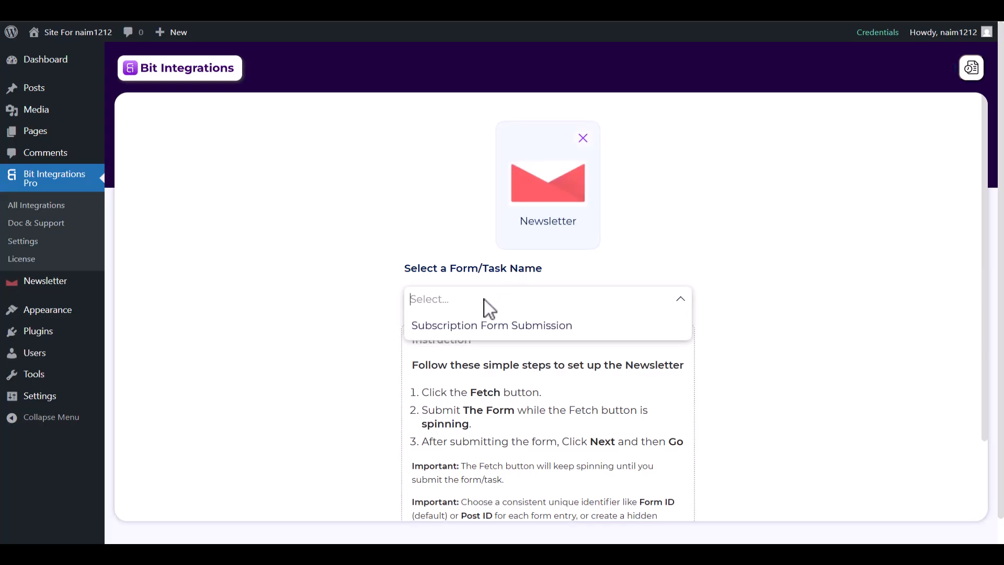
left_click(491, 326)
- Fetch a test entry by submitting the form with name 'Bit Integrations', an e-mail and a phone
left_click(546, 343)
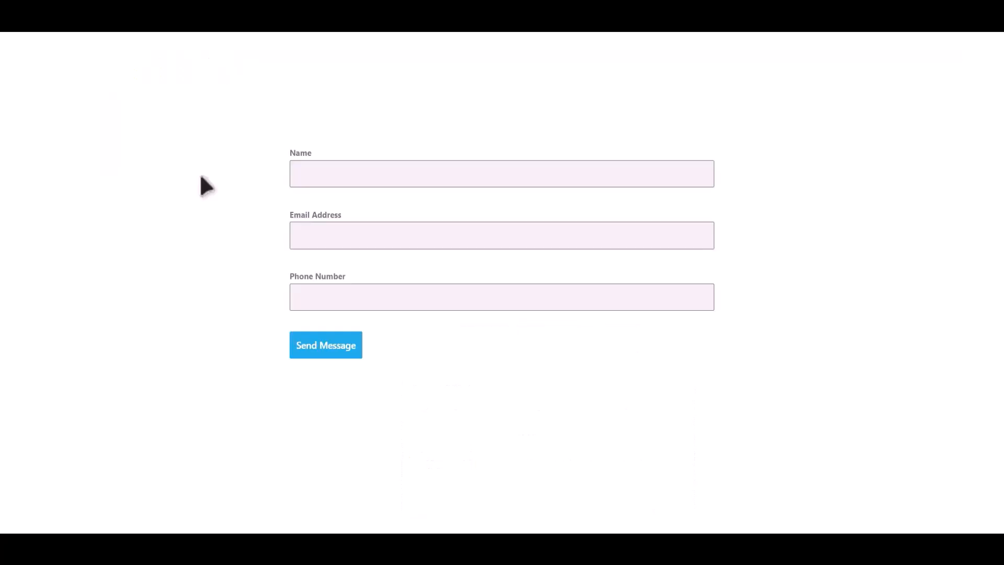
left_click(399, 167)
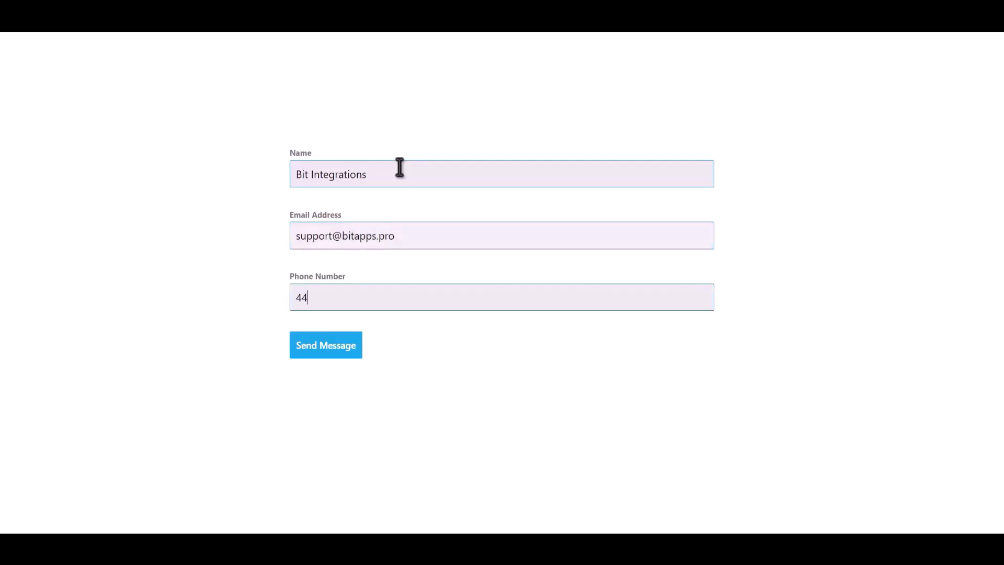
left_click(345, 345)
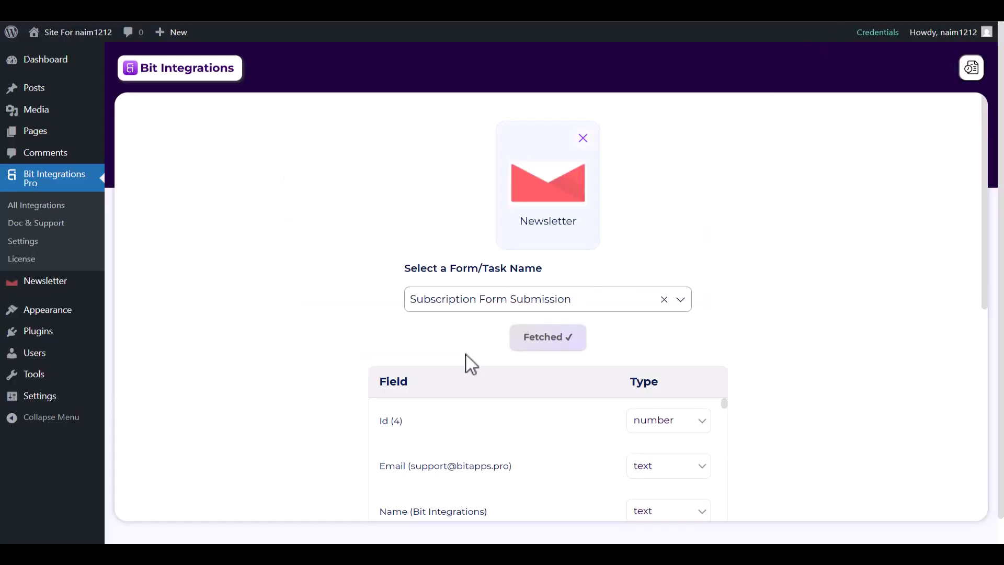
- Review the fetched Id, Email, Name and Token fields and proceed to Set Action
scroll(465, 354, "down", 3)
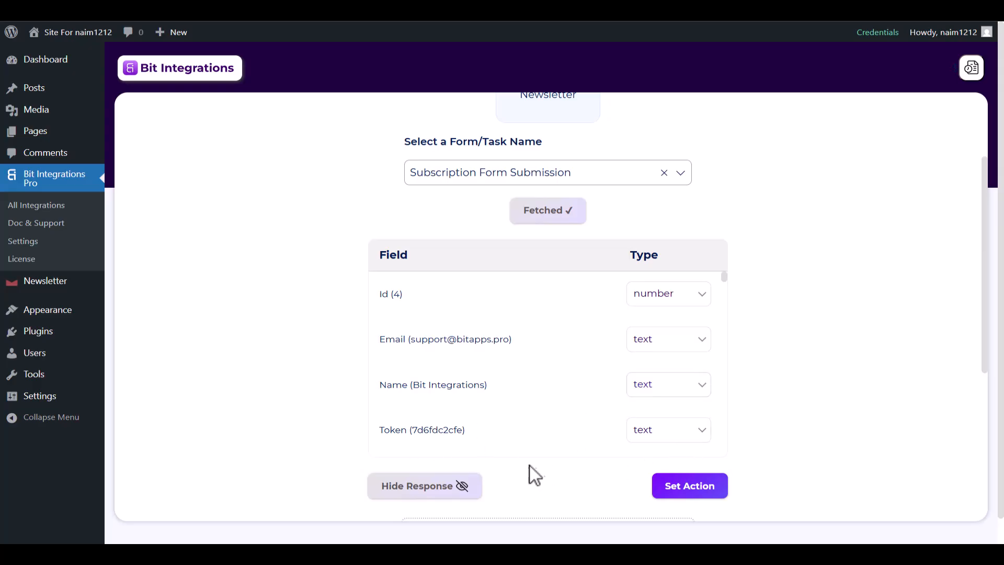
left_click(667, 491)
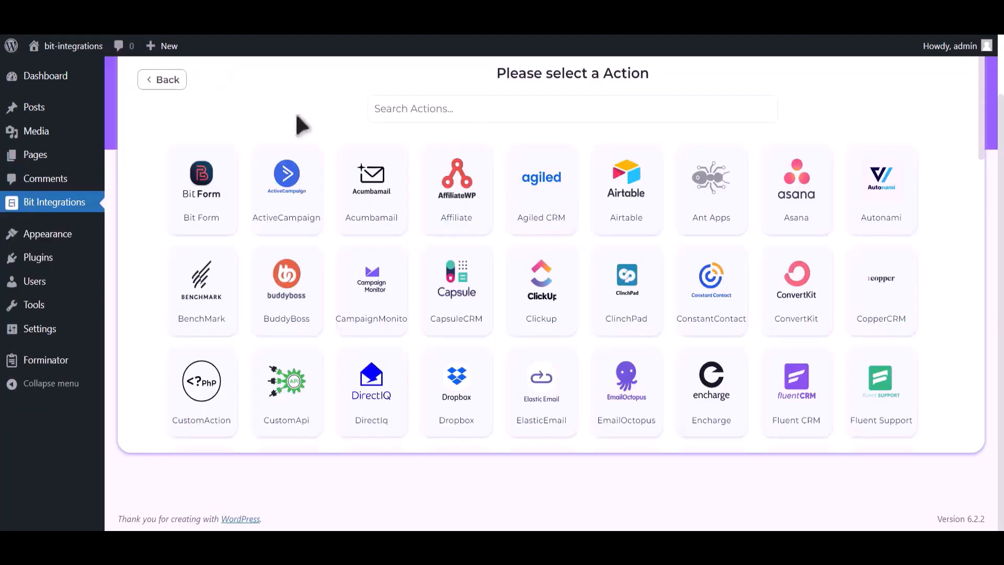
- Search 'hubs', pick Hubspot as the action, and highlight the Note's token-generation steps
left_click(423, 109)
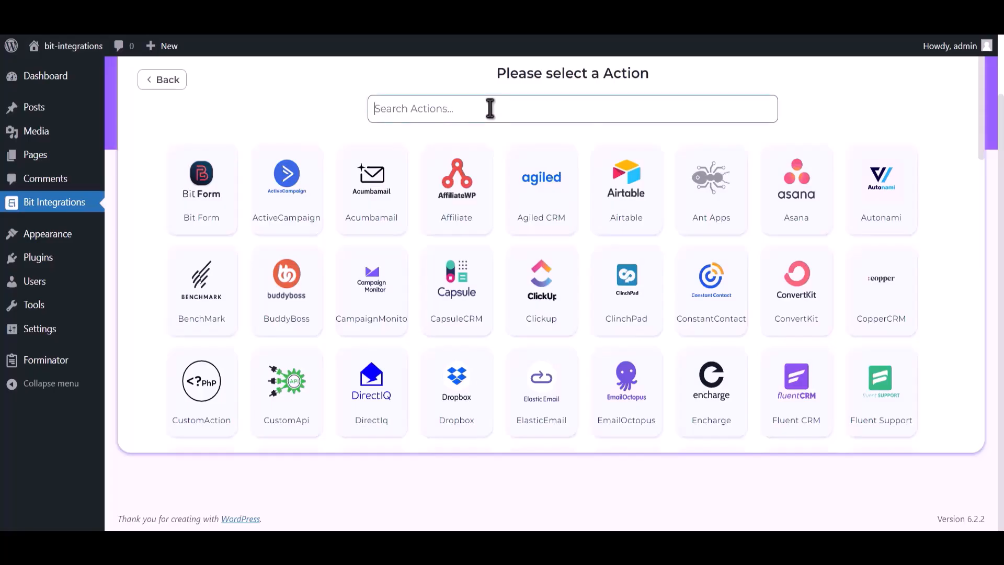
type("hubspot")
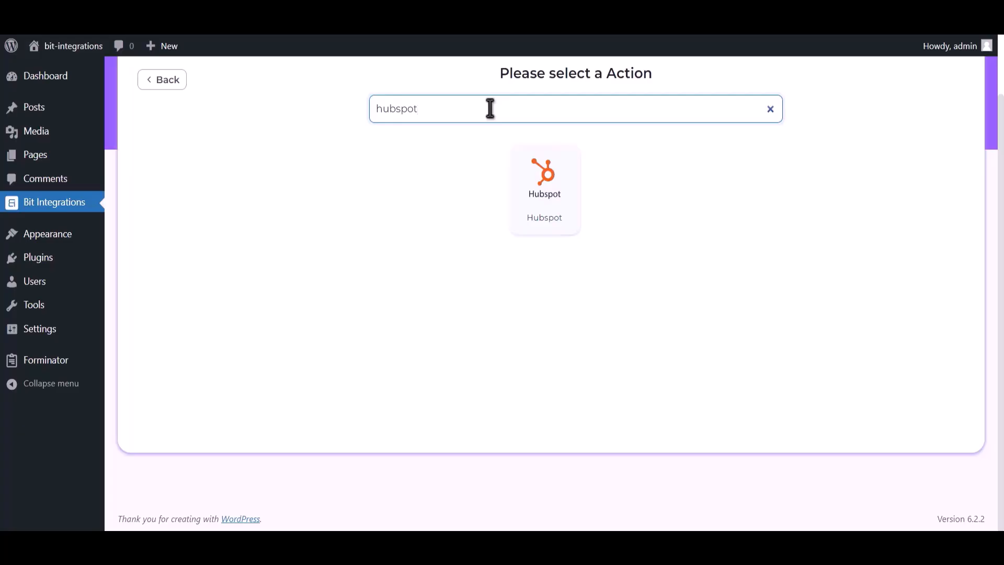
left_click(543, 198)
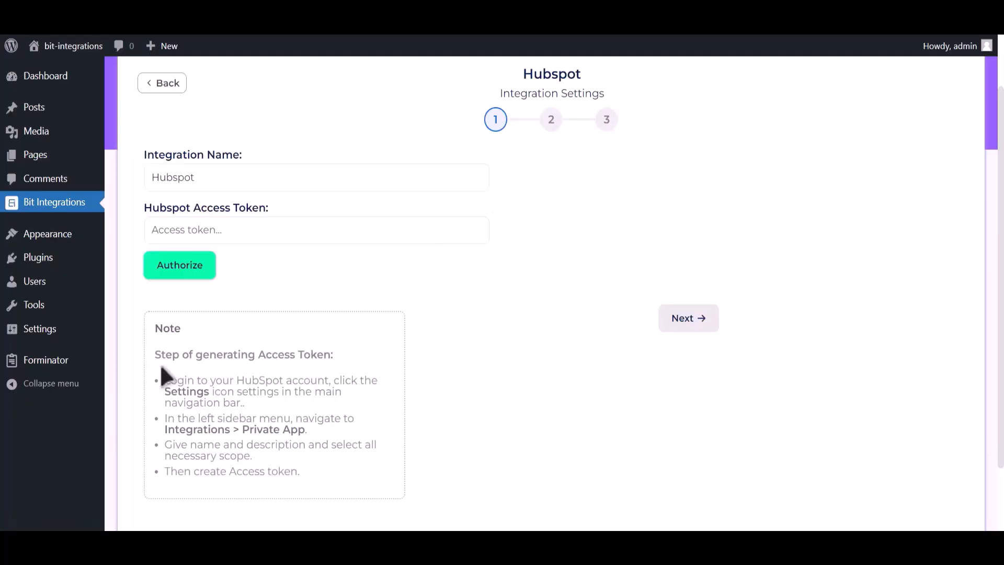
left_click_drag(176, 355, 336, 491)
- Go to HubSpot Settings > Integrations > Private Apps
left_click(344, 362)
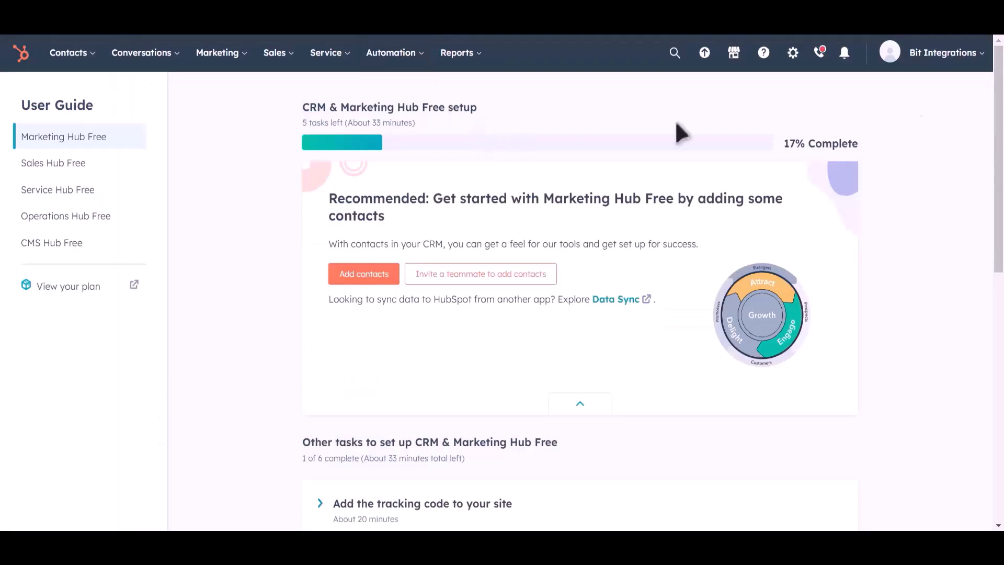
left_click(792, 64)
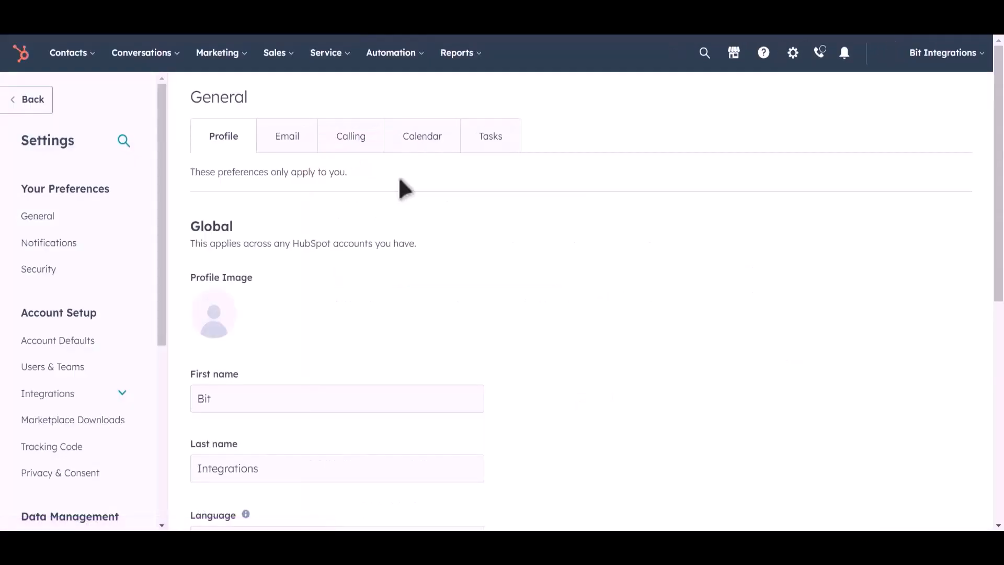
left_click(94, 403)
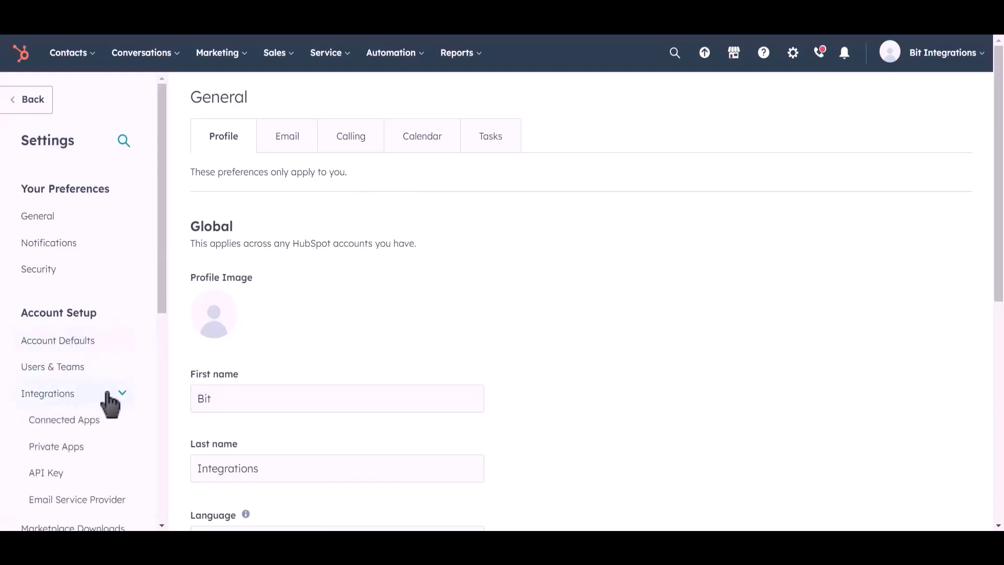
left_click(103, 453)
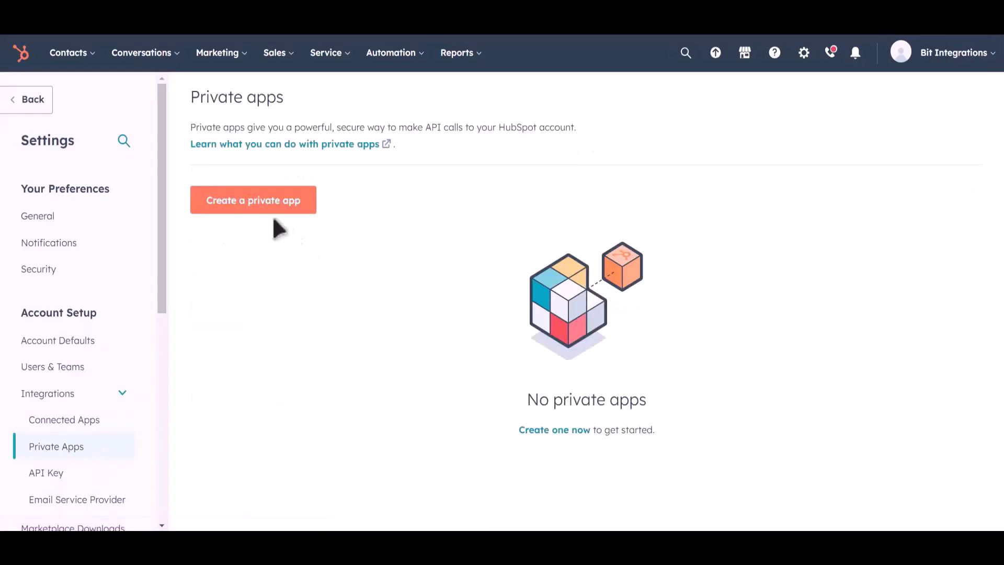
- Start a new private app and rename it from Sparkling-Oxygen to 'Bit Integrations'
left_click(275, 210)
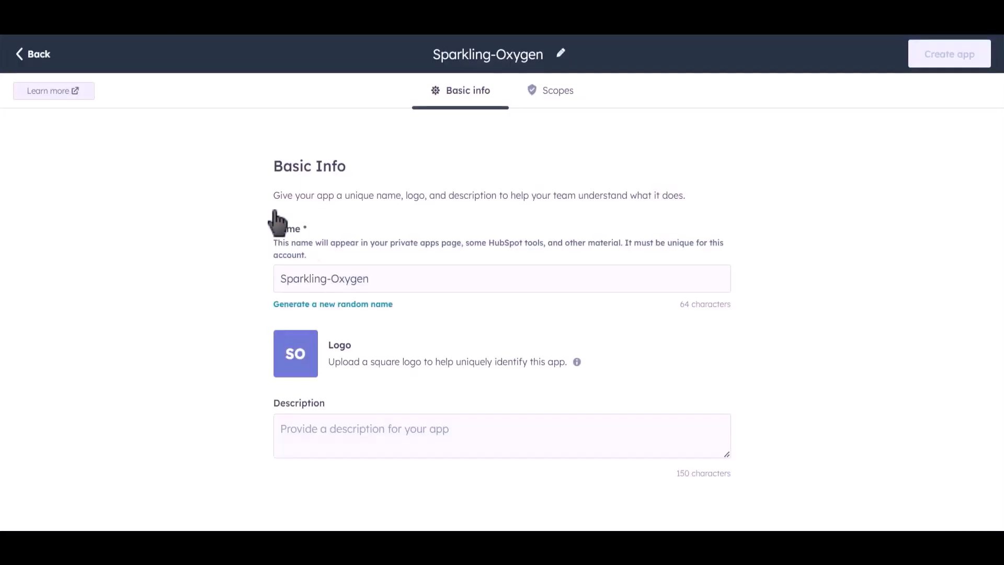
left_click_drag(387, 278, 266, 280)
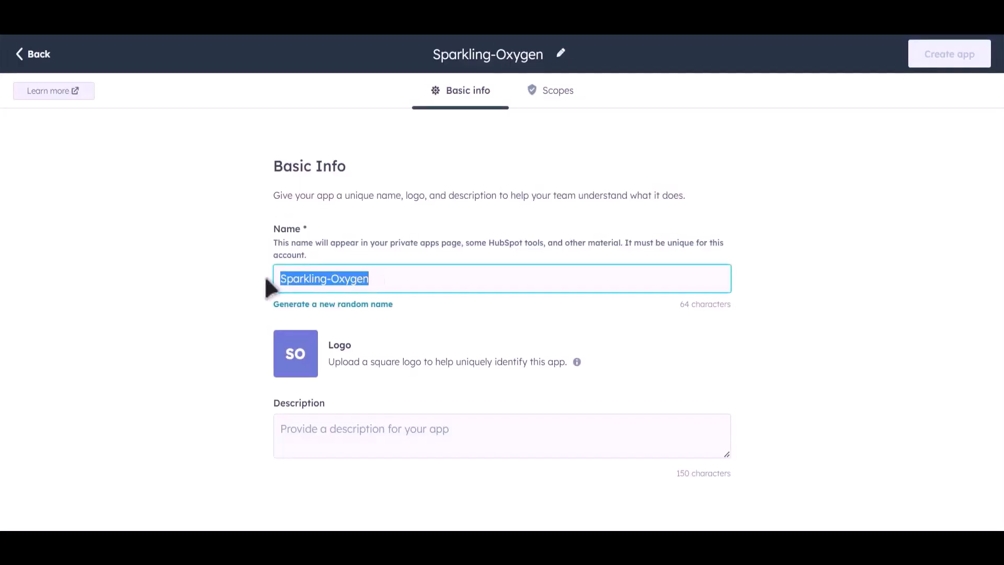
type("Bit Integrations")
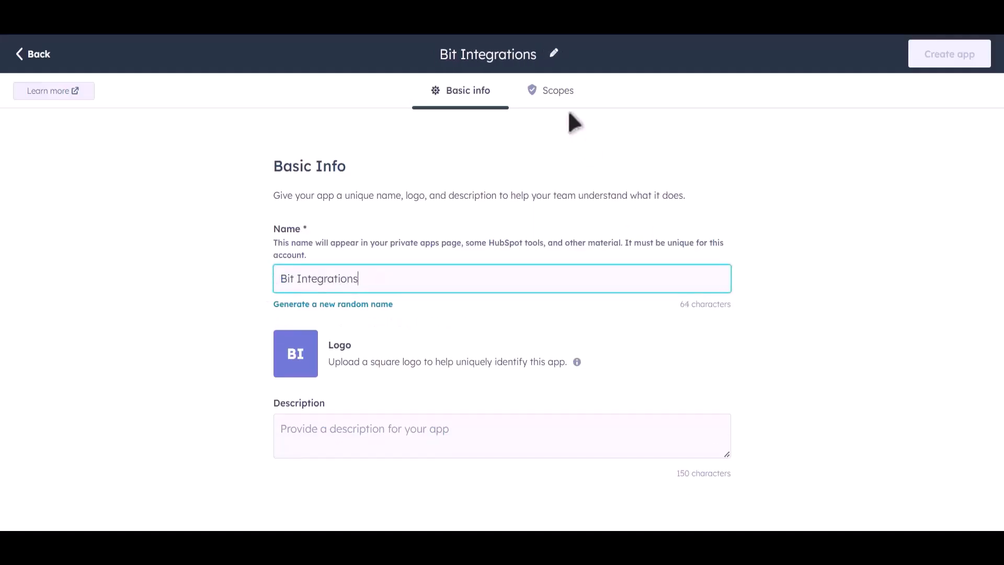
- Show the app's Scopes and expand the CRM scope list
left_click(563, 99)
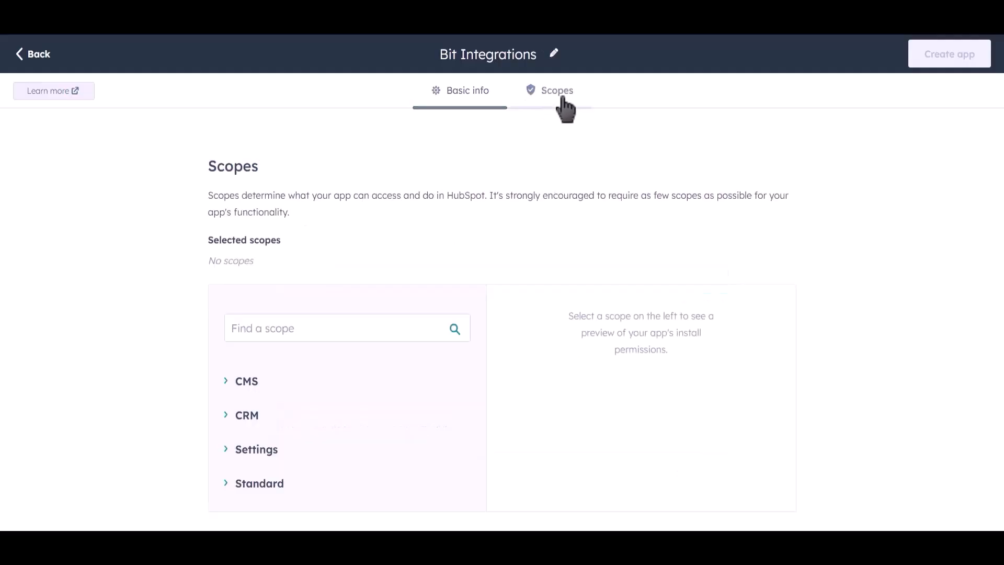
left_click(228, 419)
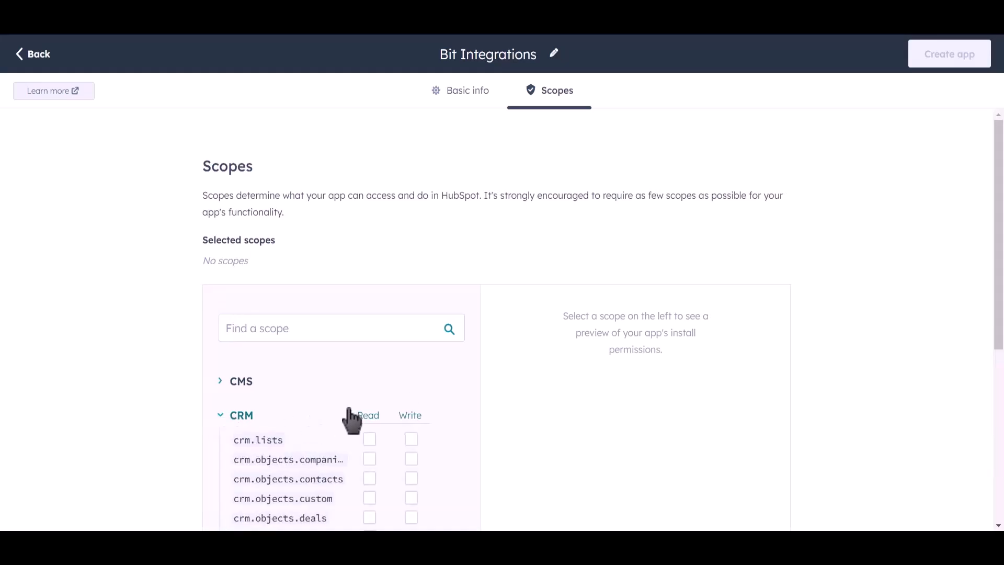
scroll(445, 365, "down", 4)
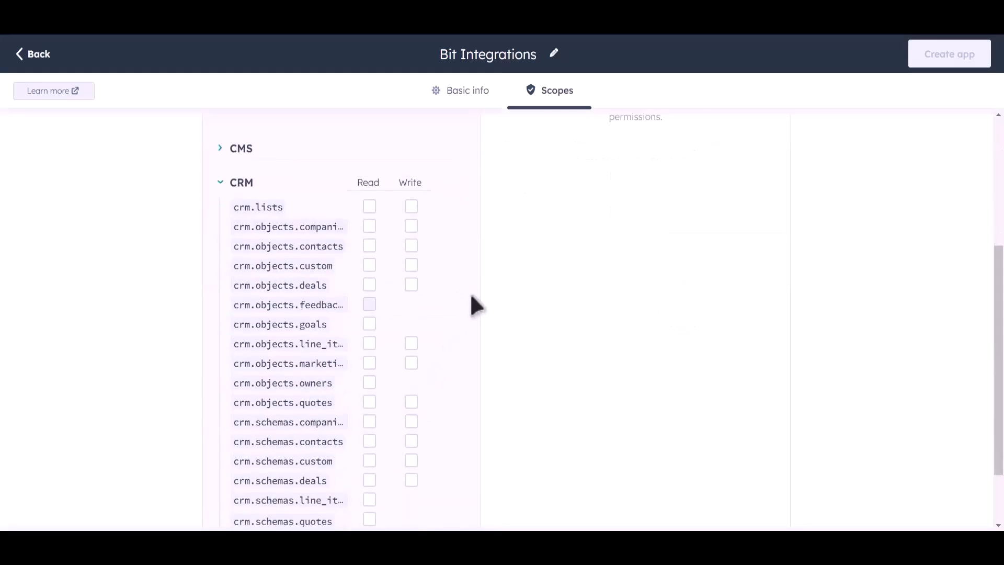
scroll(469, 293, "down", 2)
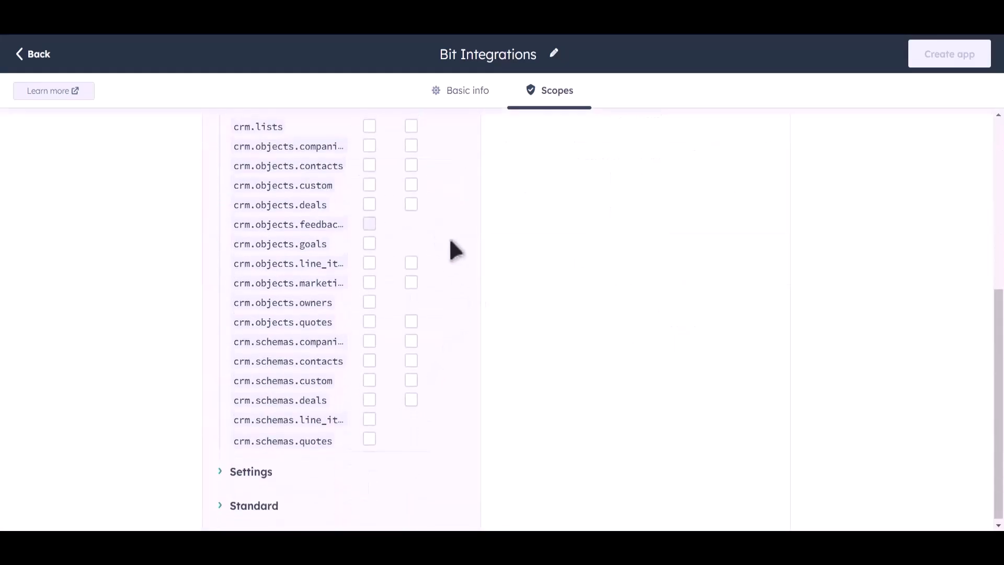
scroll(455, 250, "up", 2)
- Grant Read on crm.lists, the crm.objects scopes and crm.schemas companies, contacts, custom, deals
left_click(369, 240)
left_click(369, 259)
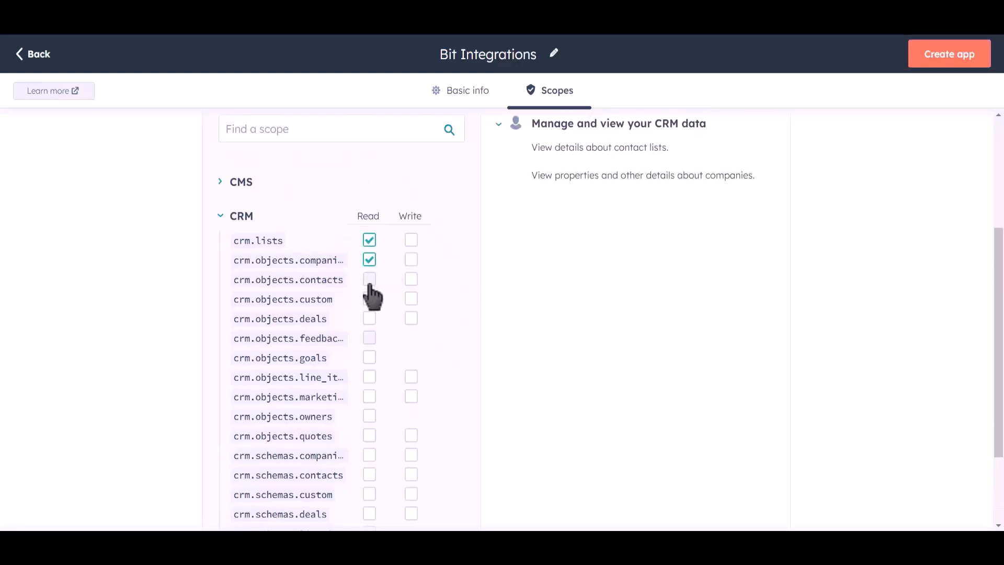
left_click(369, 279)
left_click(369, 299)
left_click(369, 318)
left_click(369, 357)
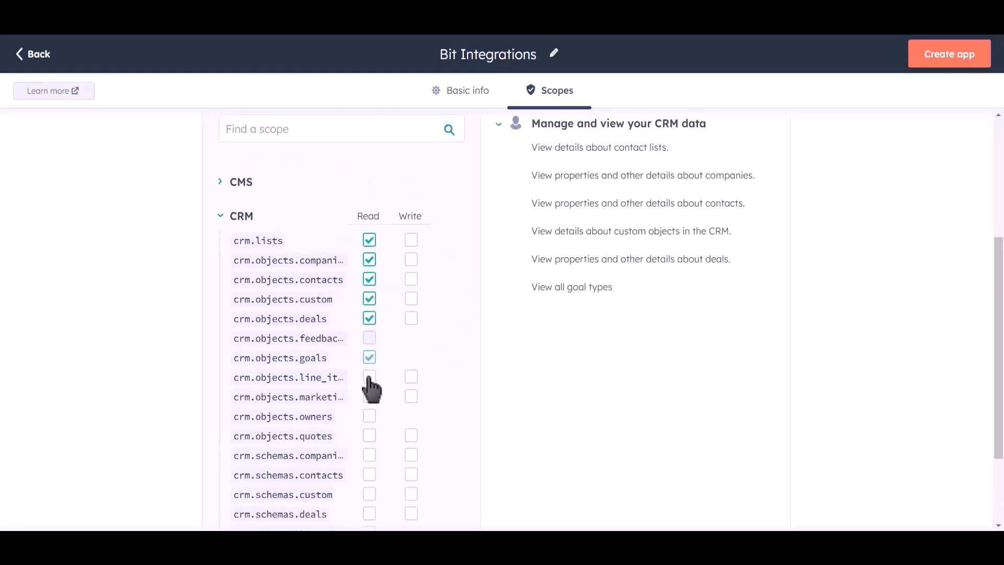
left_click(369, 377)
left_click(369, 396)
left_click(369, 416)
left_click(369, 435)
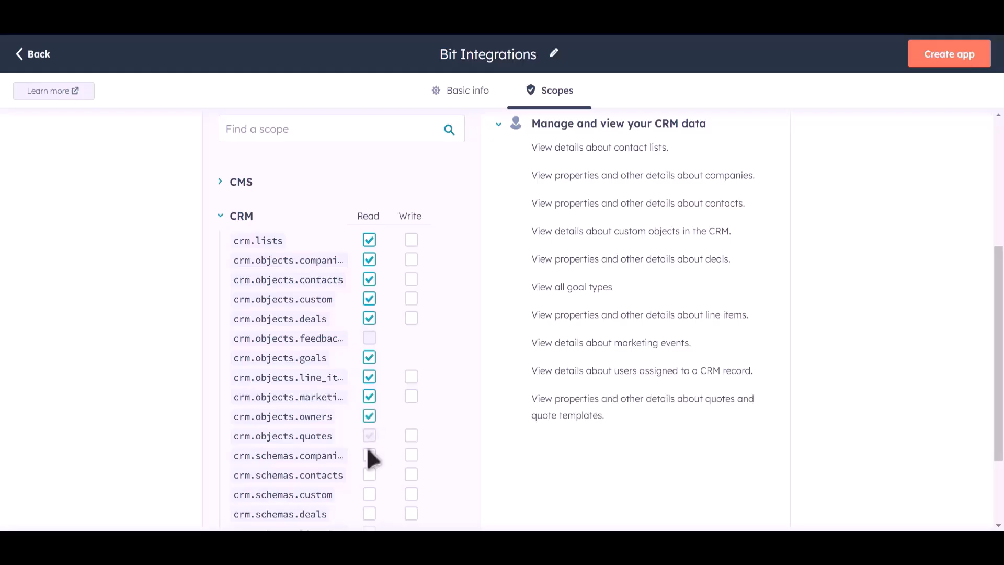
left_click(369, 455)
left_click(369, 474)
left_click(369, 494)
left_click(369, 514)
- Grant Write on crm.lists, the crm.objects scopes and crm.schemas companies, contacts, custom, deals
left_click(411, 240)
left_click(411, 259)
left_click(411, 279)
left_click(411, 299)
left_click(411, 317)
left_click(411, 376)
left_click(411, 396)
left_click(411, 435)
left_click(411, 455)
left_click(411, 475)
left_click(411, 494)
left_click(410, 514)
- Grant Read on crm.schemas.line_items and crm.schemas.quotes, then create the app
scroll(437, 323, "down", 1)
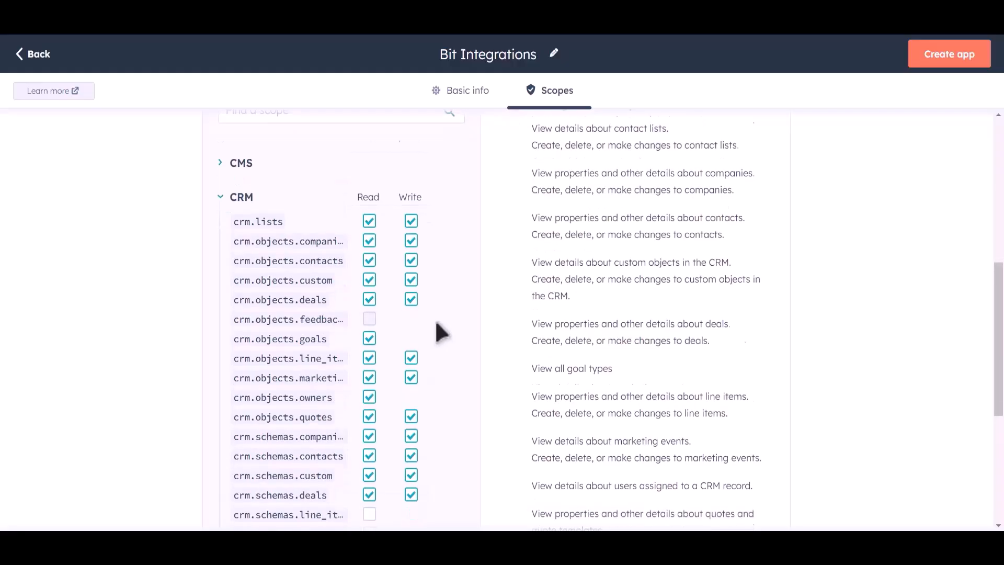
scroll(441, 332, "down", 2)
left_click(369, 416)
left_click(369, 437)
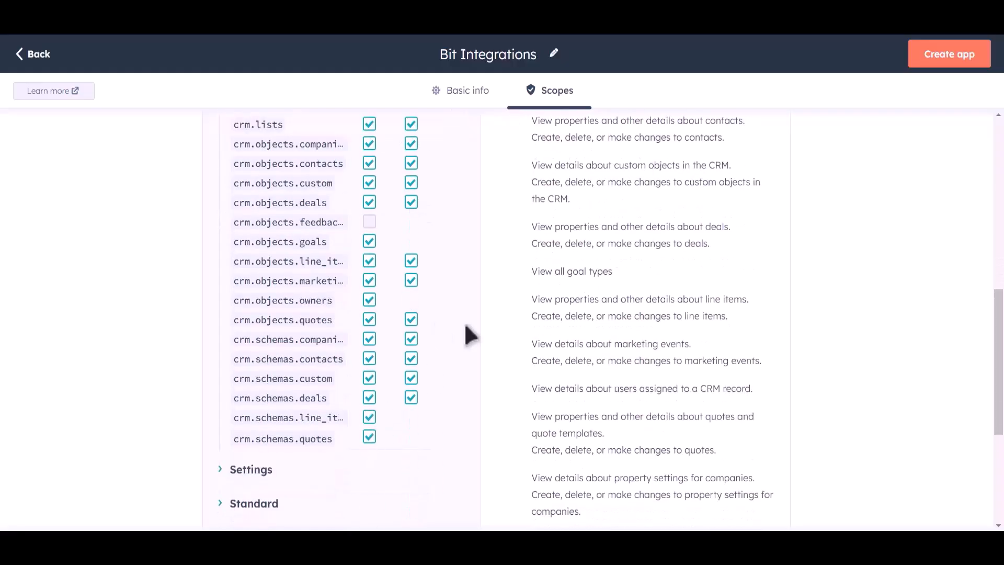
scroll(467, 332, "up", 6)
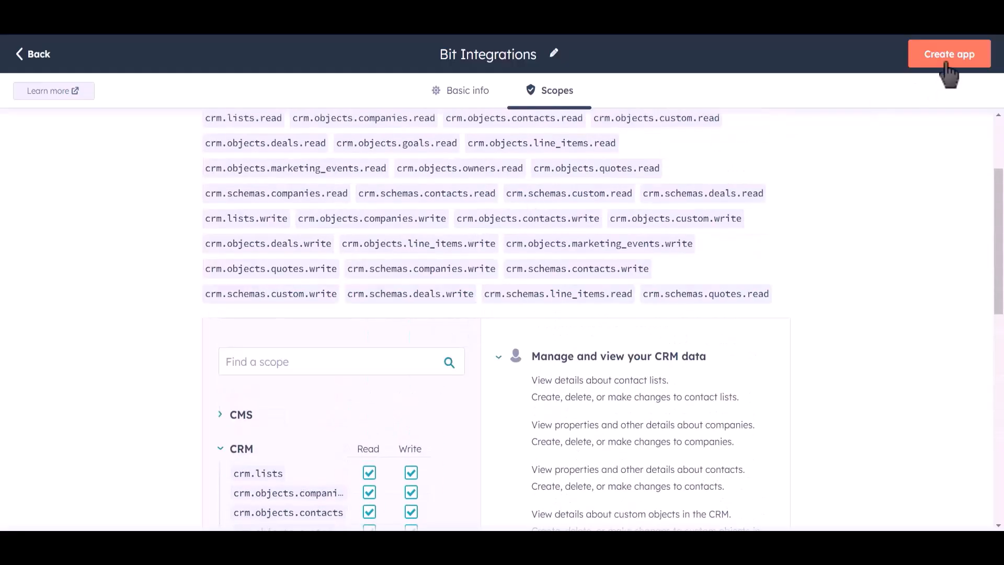
left_click(951, 65)
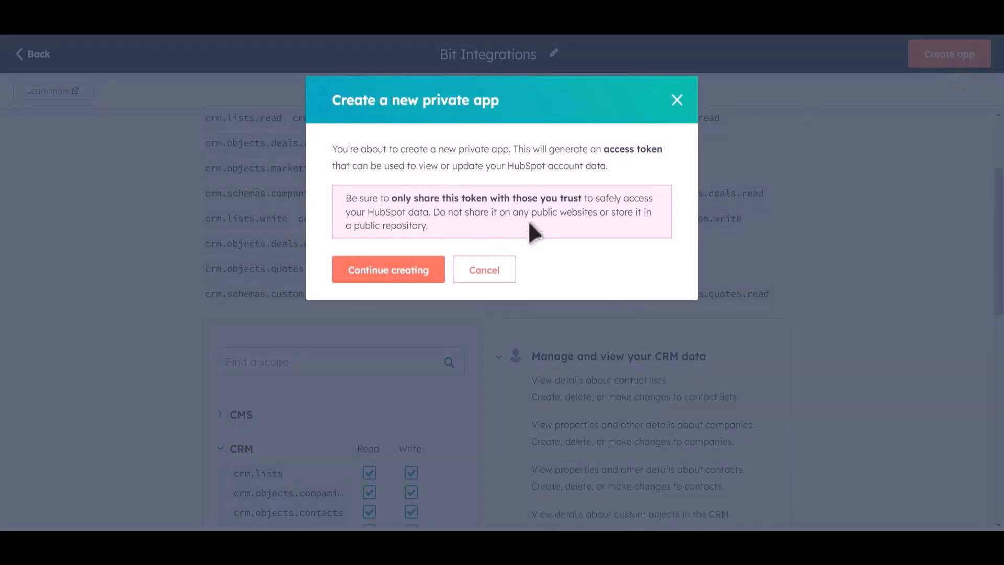
- Confirm creating the Bit Integrations app, then reveal and copy its access token
left_click(409, 279)
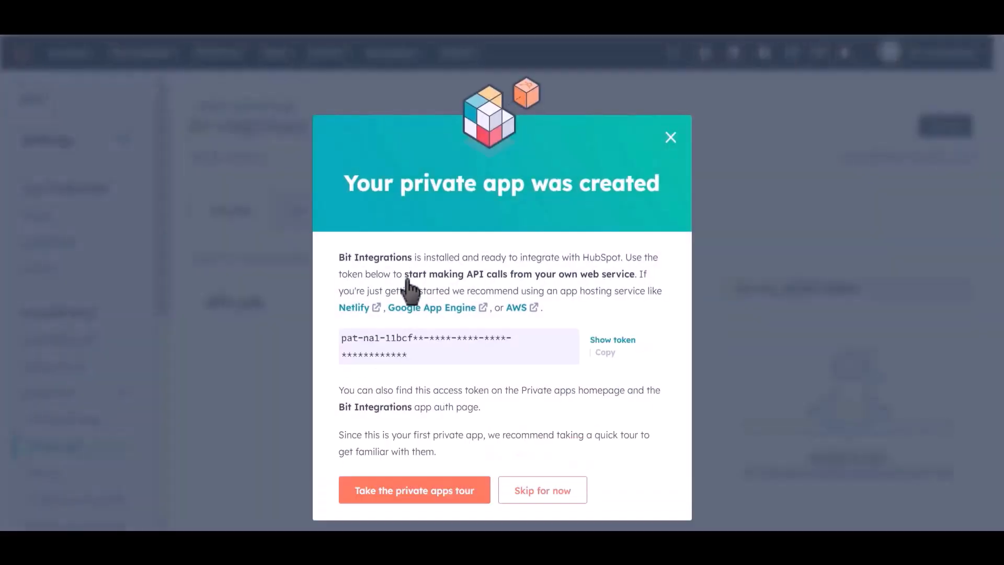
left_click(604, 353)
left_click(612, 340)
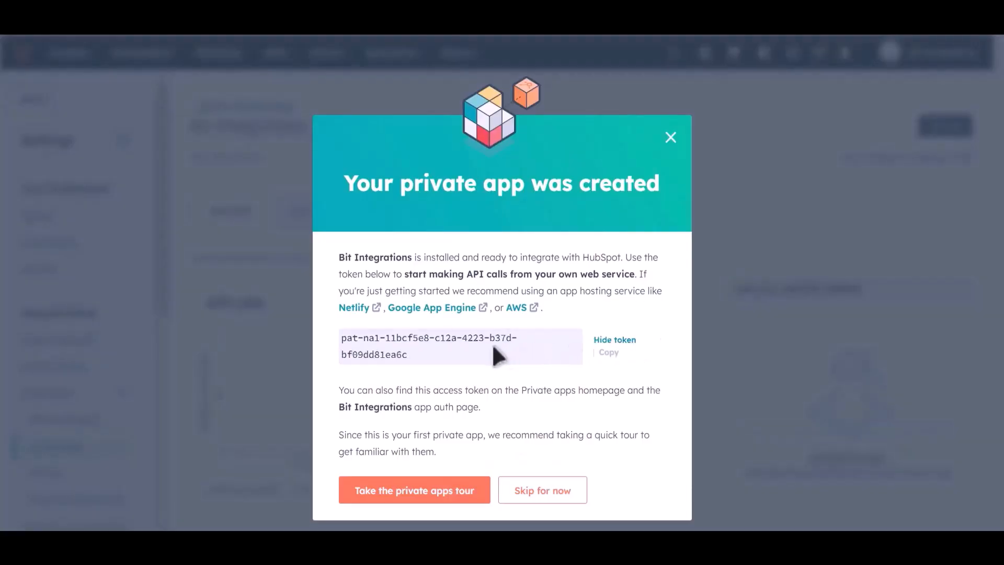
left_click(606, 355)
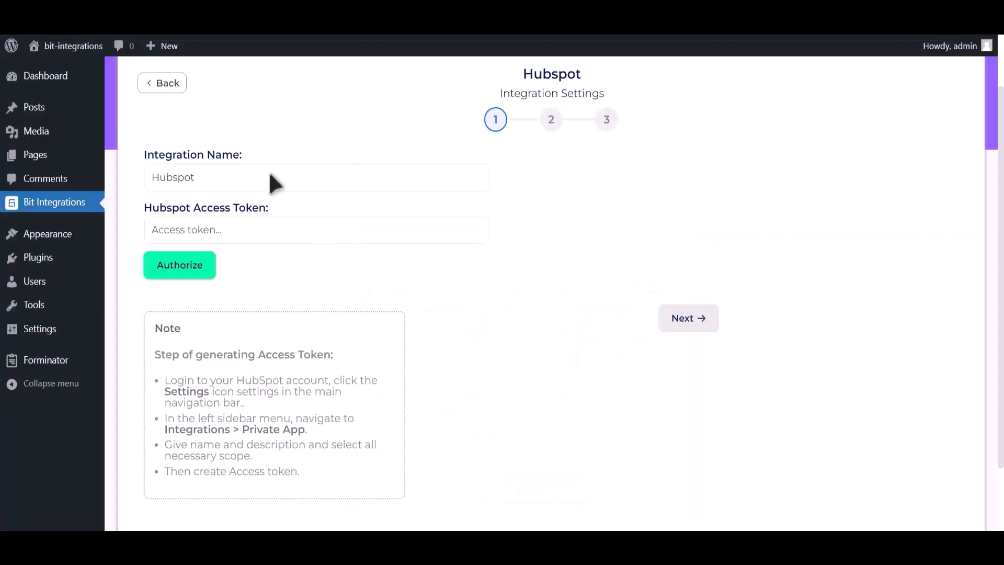
- Paste the copied token into Hubspot Access Token, authorize it, and continue to step 2
left_click(271, 231)
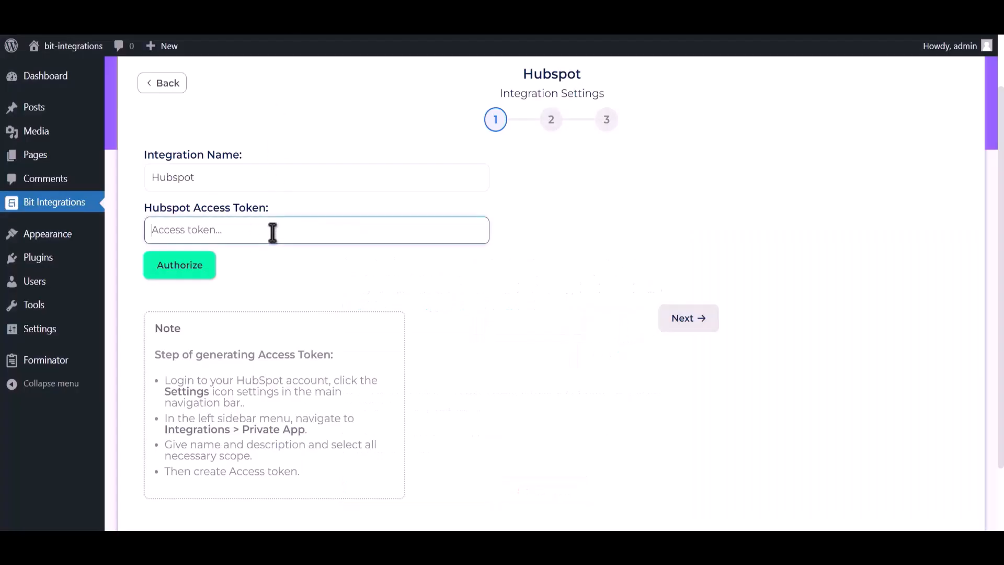
key("ctrl+v")
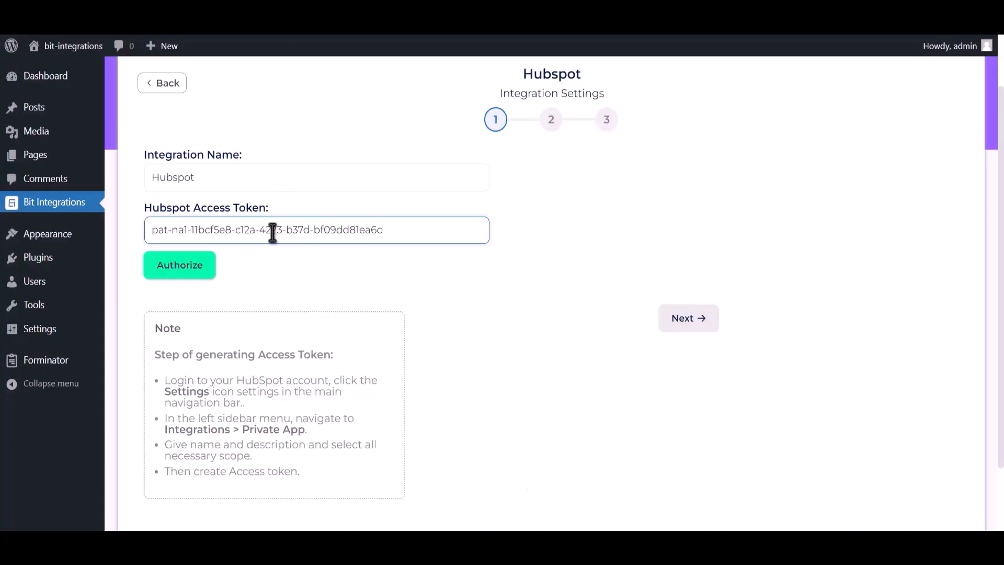
left_click(197, 275)
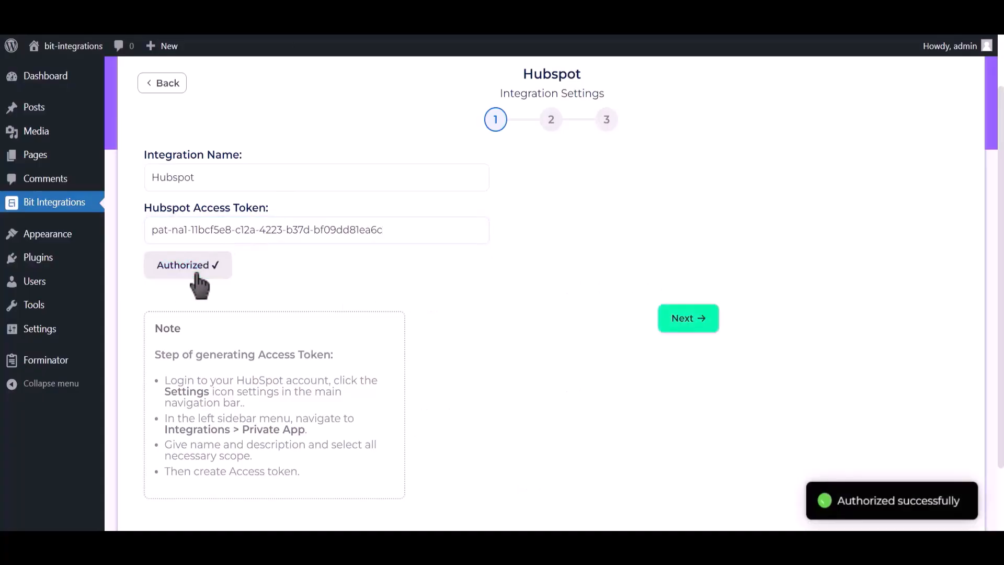
left_click_drag(832, 500, 973, 513)
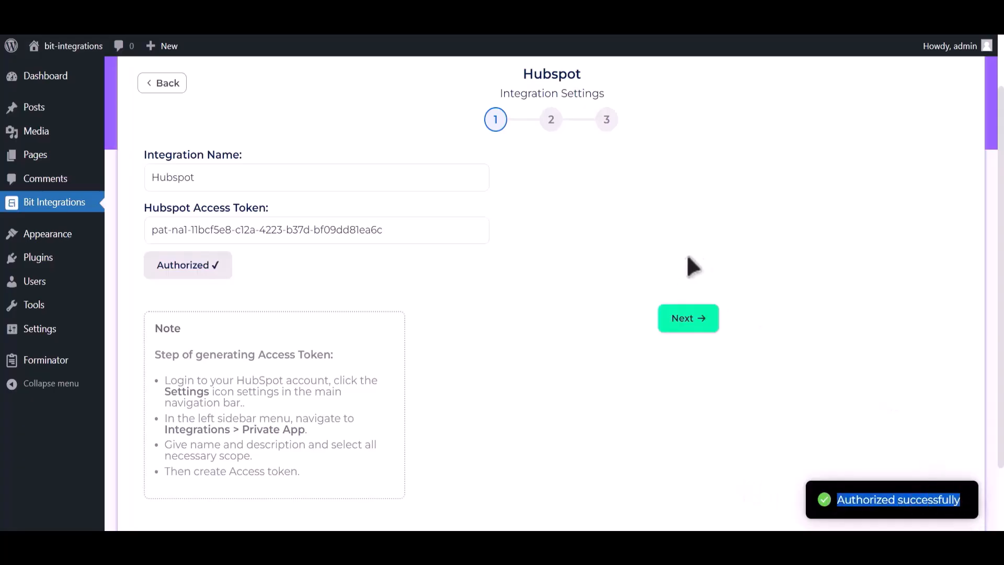
left_click(689, 319)
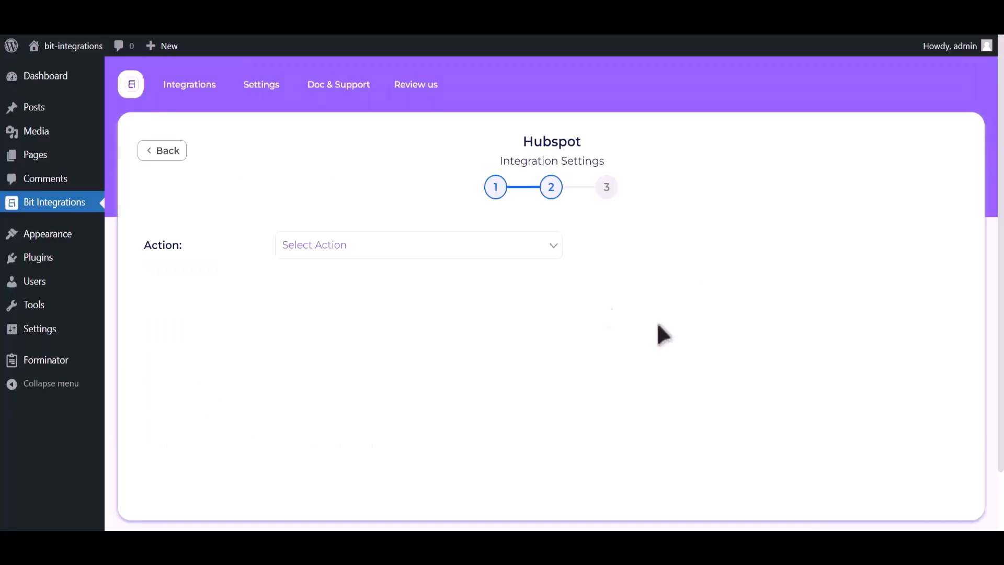
- Select Create Contact as the HubSpot action and map Email Address-1 to Email
left_click(505, 250)
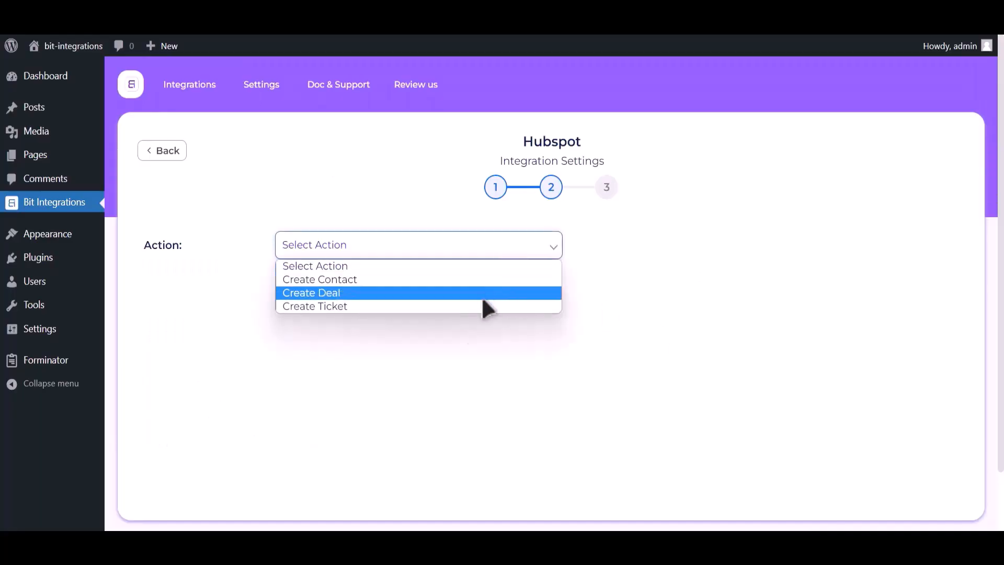
left_click(470, 280)
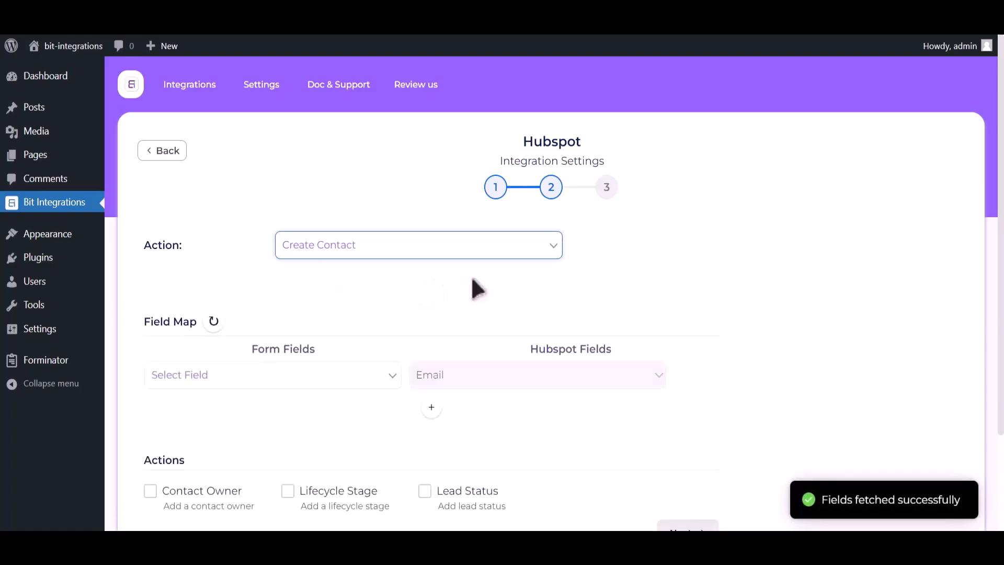
left_click(214, 377)
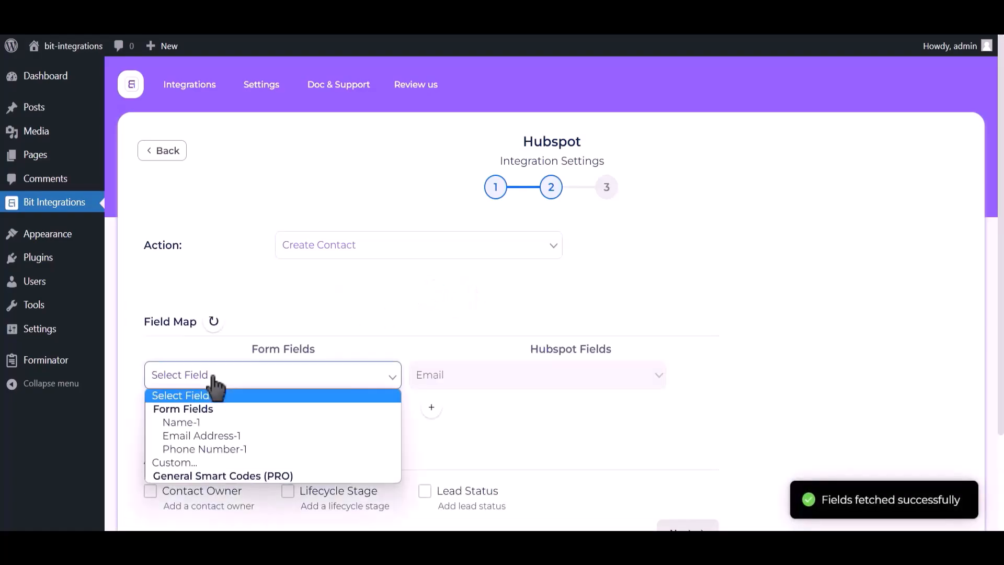
left_click(212, 434)
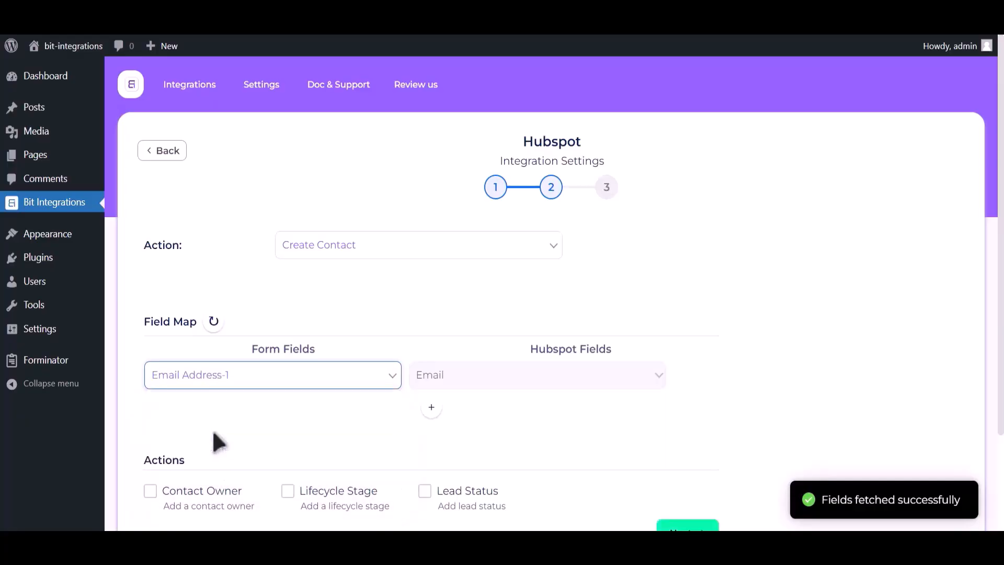
- Add mappings Name-1 to First Name and Phone Number-1 to Phone Number
left_click(431, 407)
left_click(263, 414)
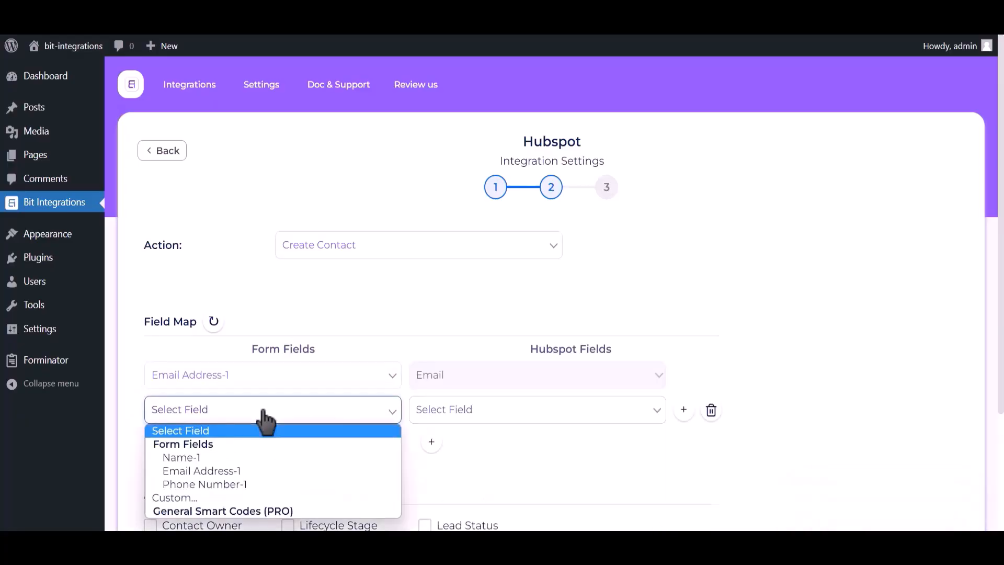
left_click(244, 457)
left_click(527, 416)
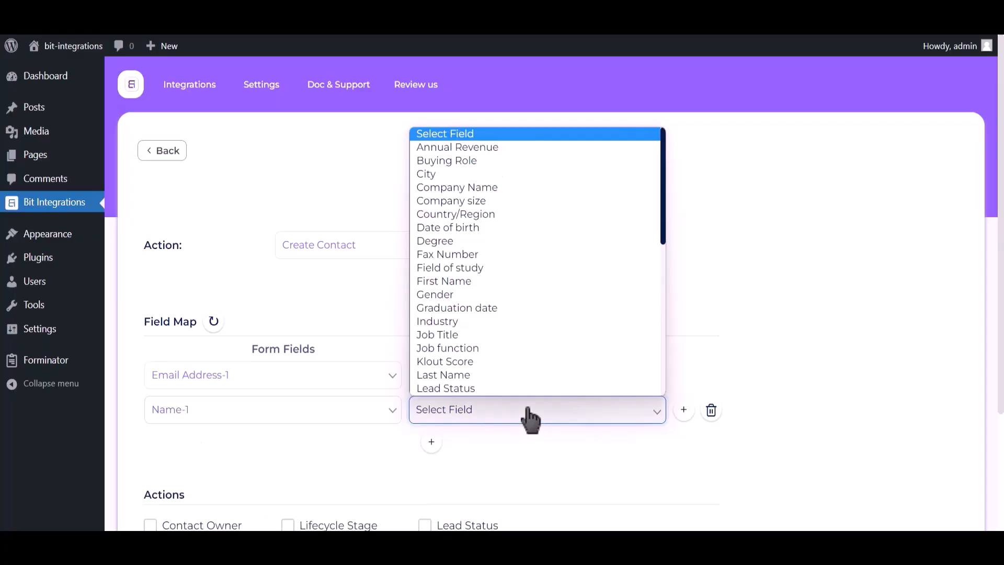
left_click(462, 281)
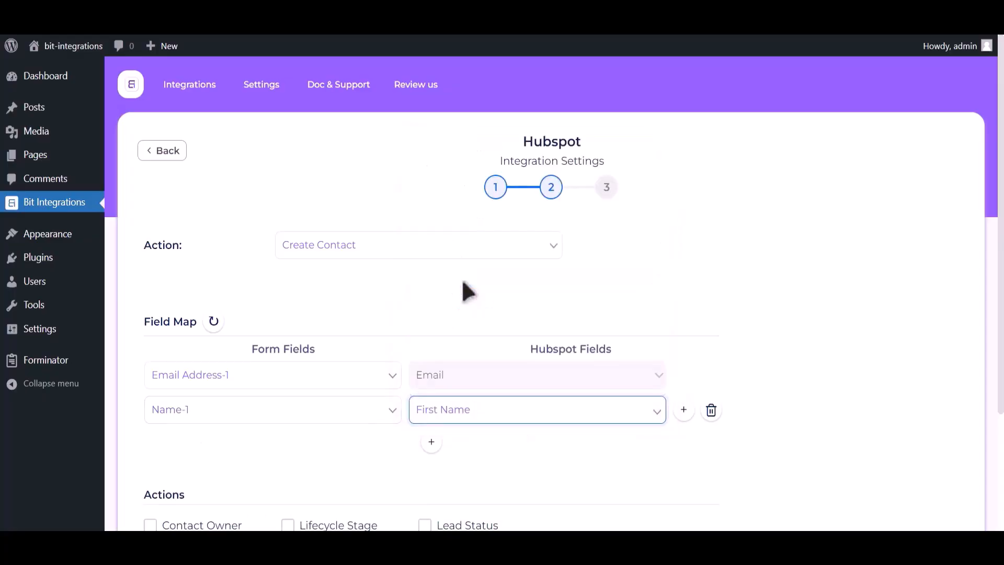
left_click(431, 443)
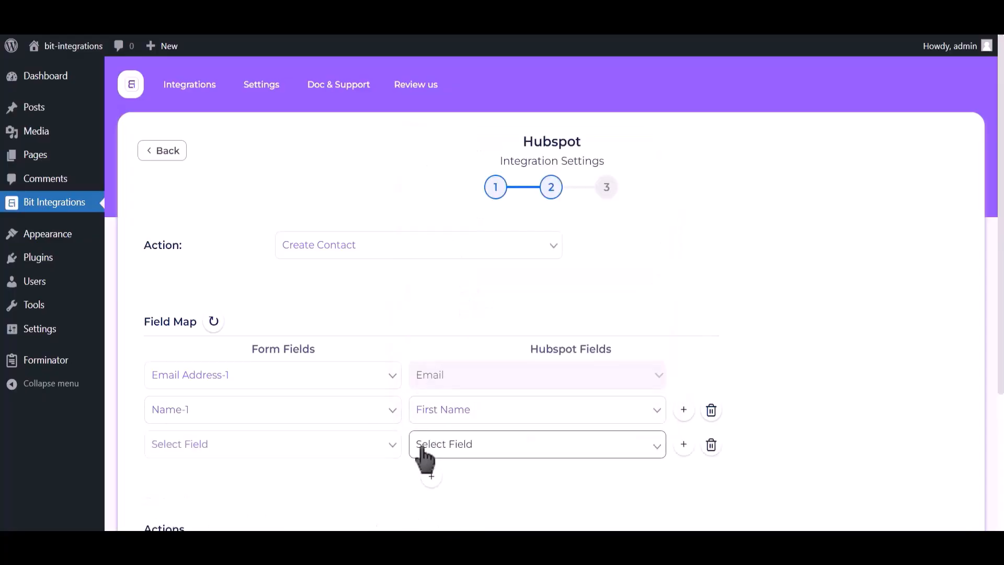
left_click(257, 449)
left_click(245, 396)
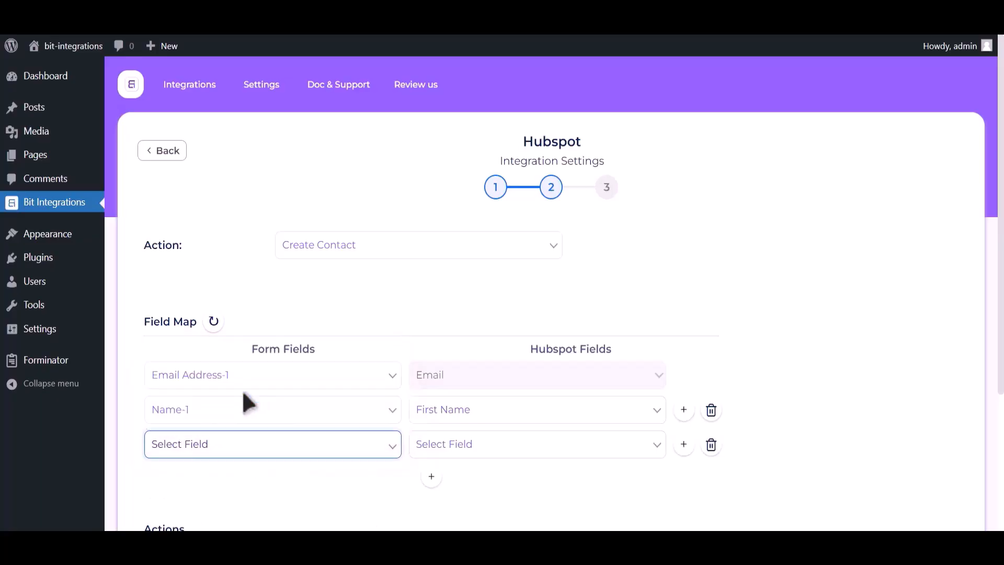
left_click(480, 450)
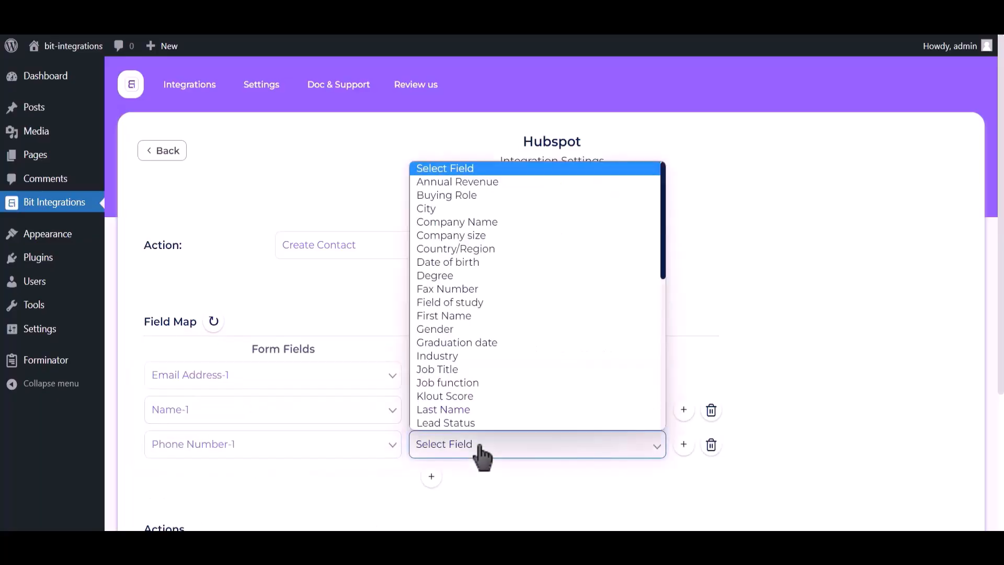
key("p")
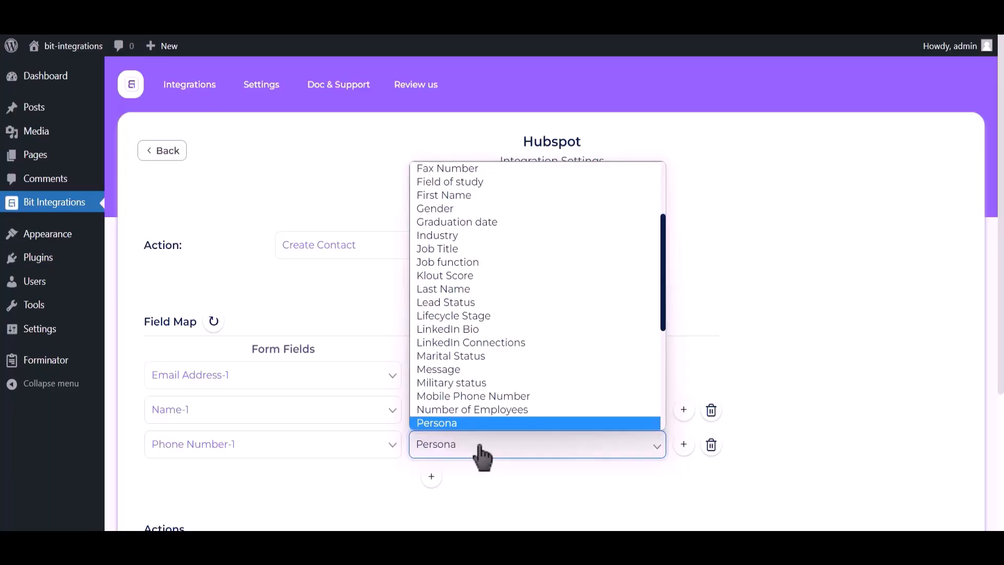
key("h")
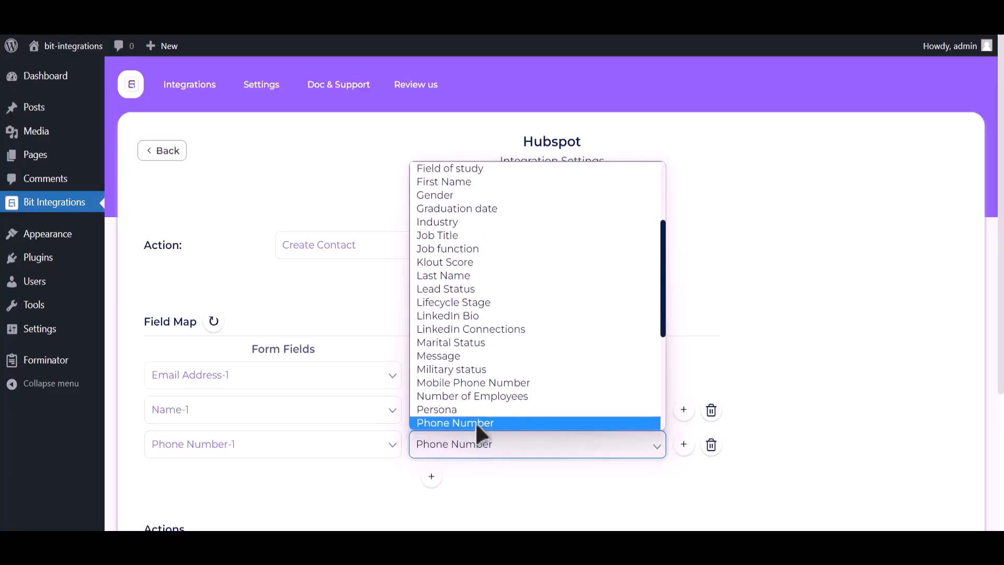
left_click(475, 422)
- Go to the final step and Finish & Save the integration
scroll(821, 200, "down", 4)
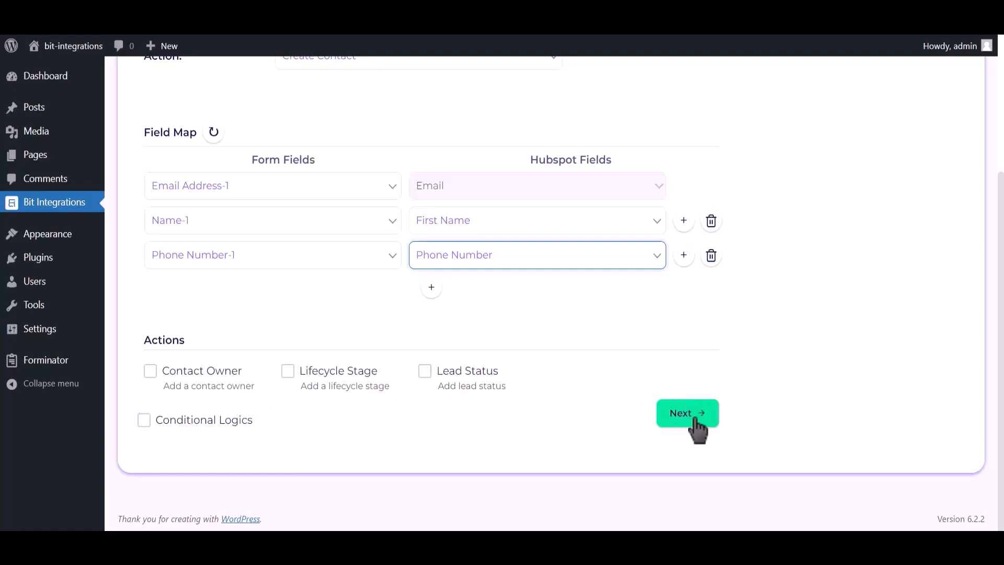
left_click(691, 421)
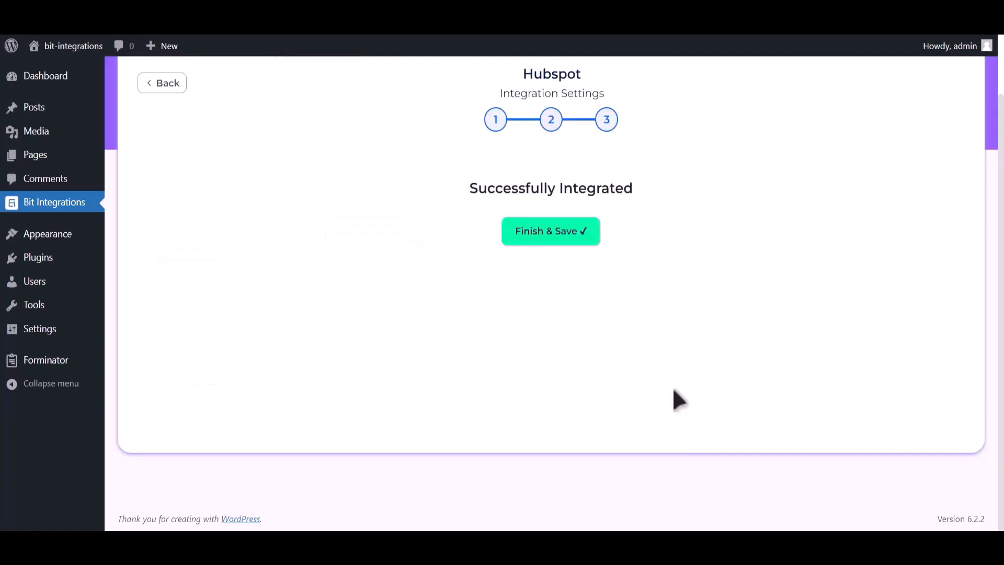
left_click(559, 234)
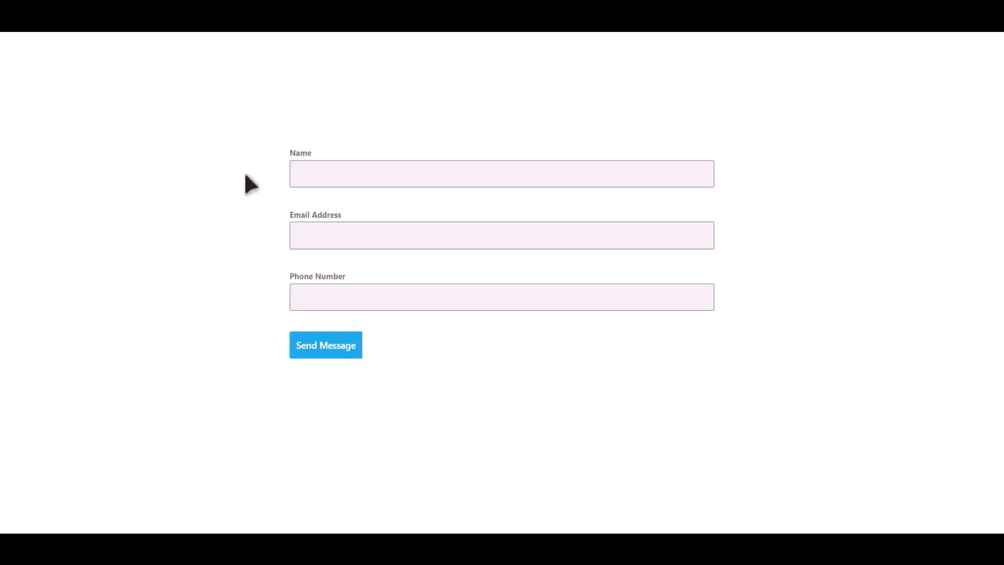
- Fill the form with name Bit Integrations, an e-mail address and a phone number, then submit it
left_click(399, 167)
type("Bit Integrations")
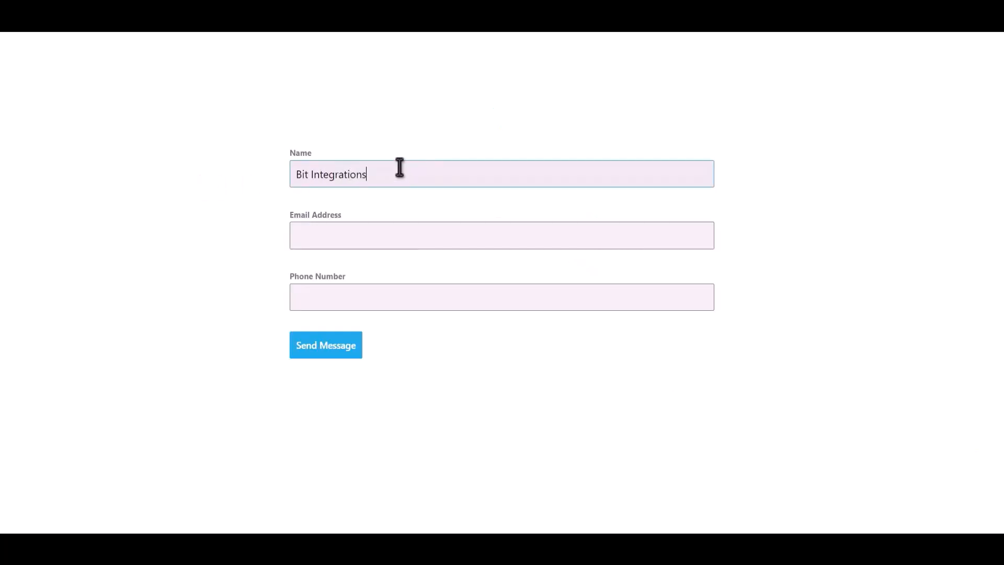
key("Tab")
key("Tab")
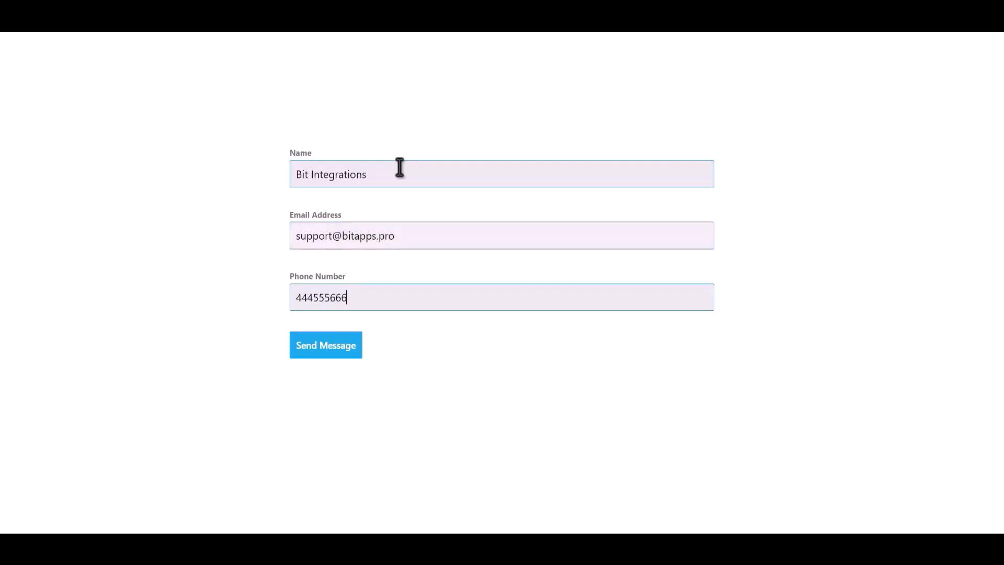
left_click(344, 345)
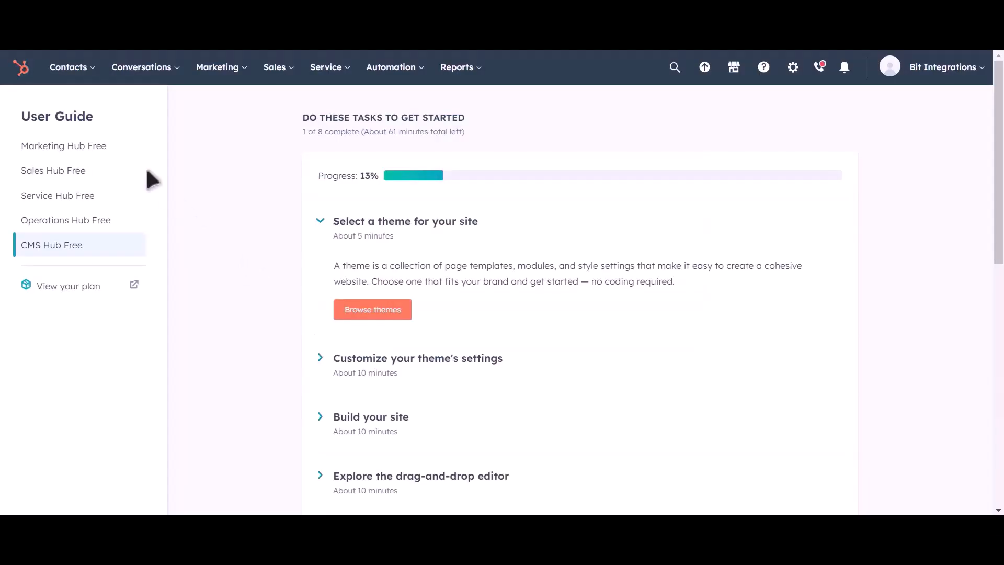
- Preview the new Bit Integrations record in HubSpot's Contacts list to check its e-mail, phone and Lead stage
mouse_move(81, 71)
left_click(79, 111)
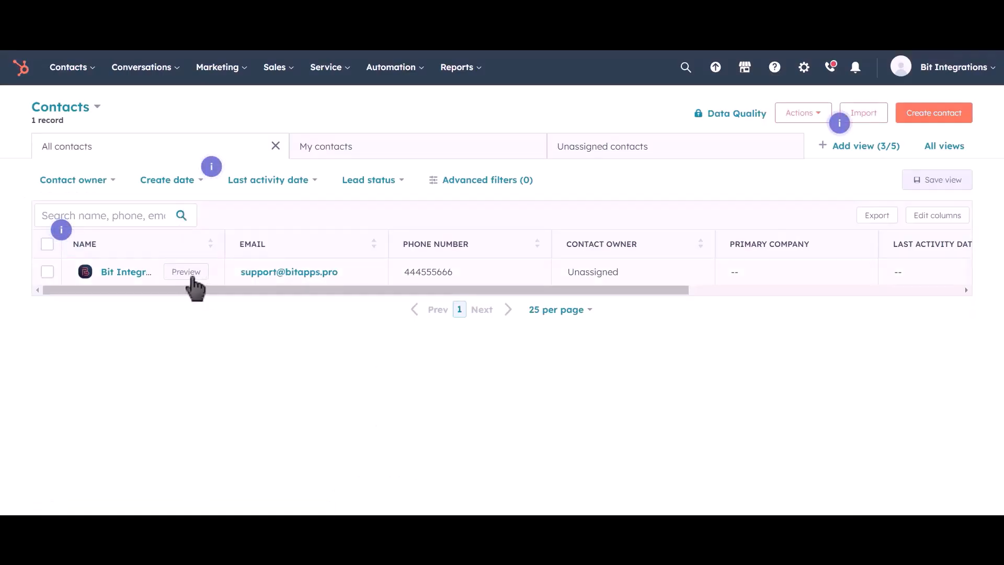
left_click(192, 277)
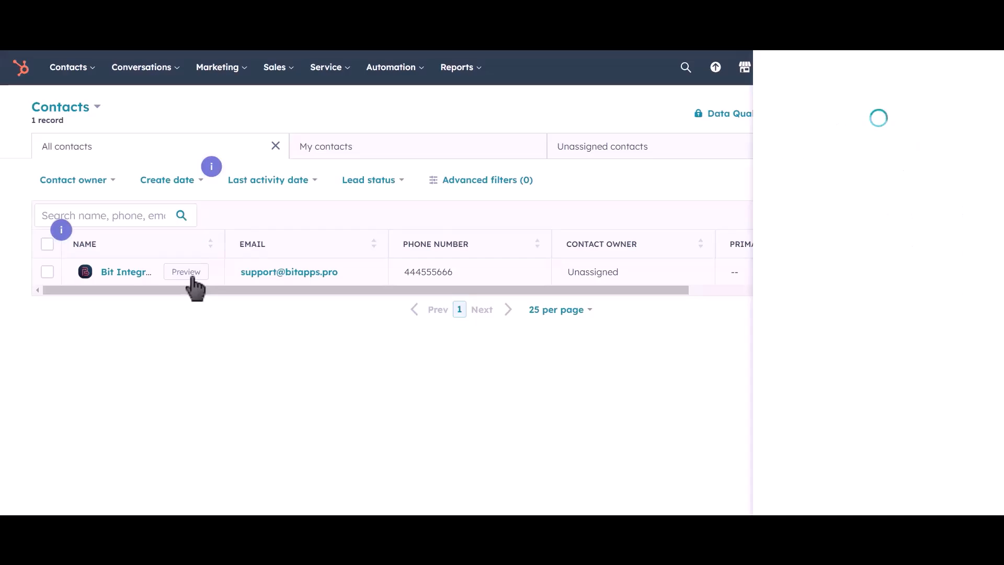